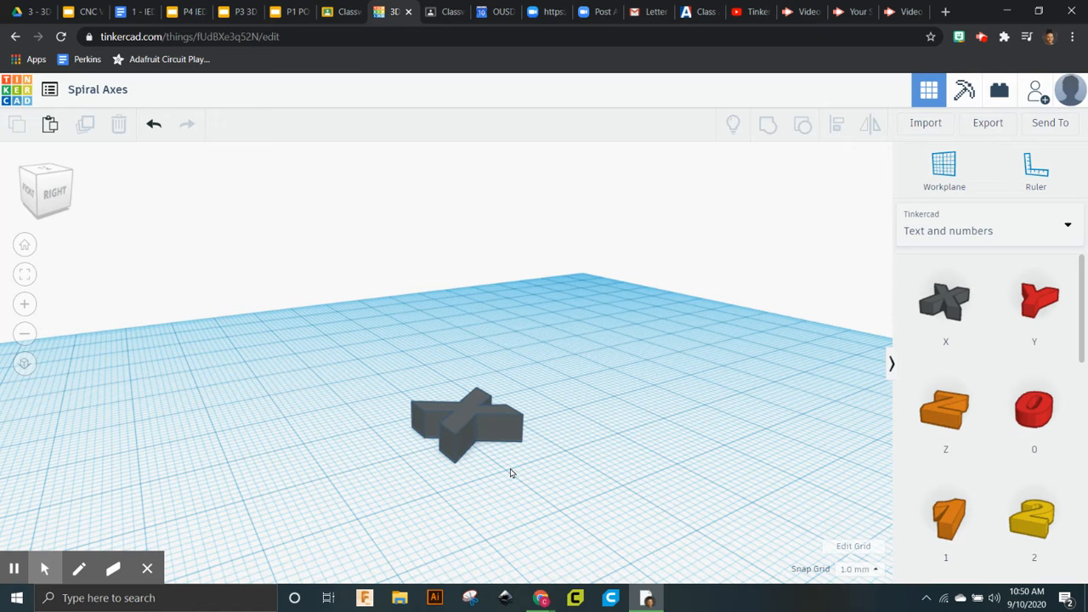
Step: Try lifting the X shape off the workplane, and undo the move
{"action": "left_click", "coordinate": [467, 415]}
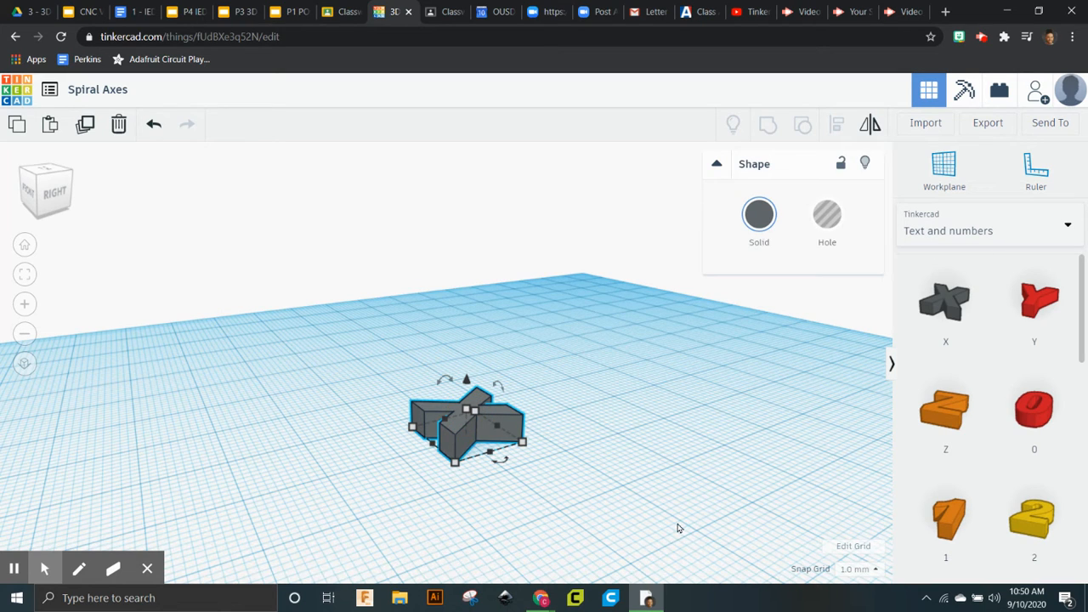
{"action": "mouse_move", "coordinate": [455, 466]}
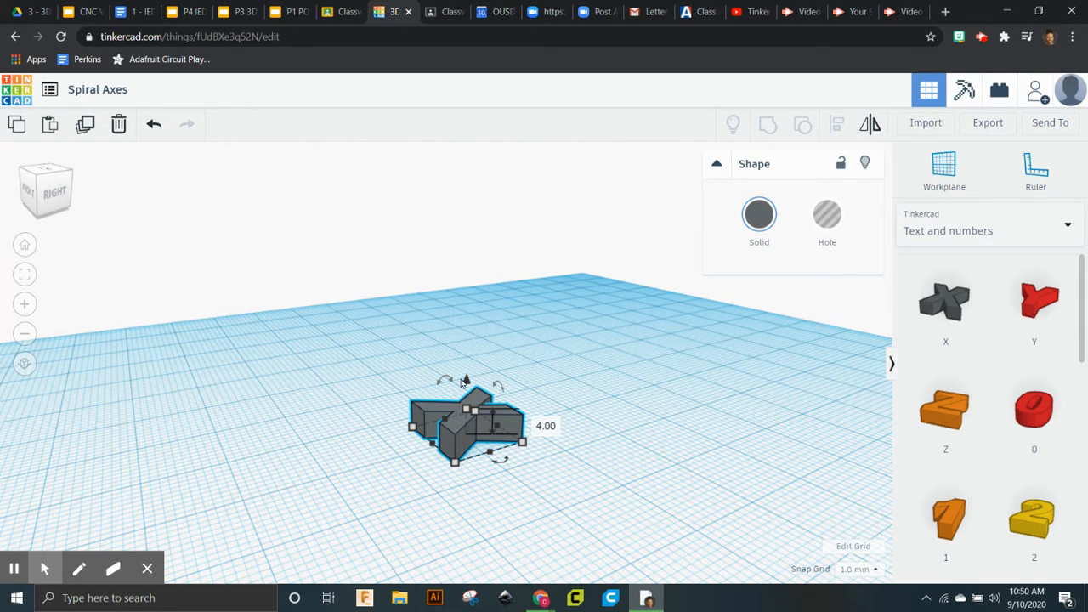
{"action": "left_click_drag", "start_coordinate": [466, 381], "coordinate": [464, 357]}
{"action": "key", "text": "ctrl+z"}
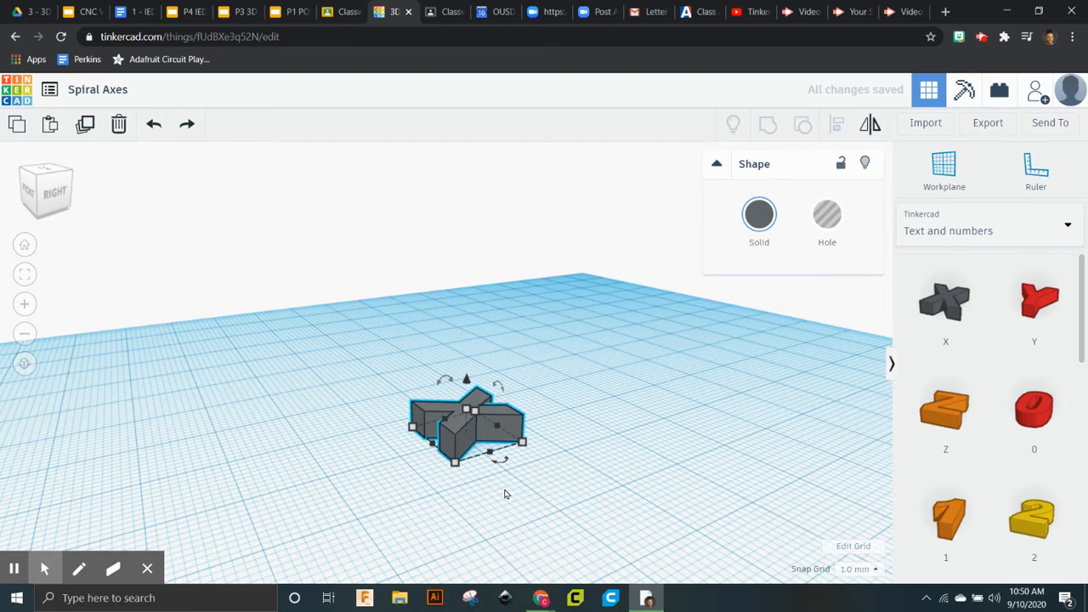
Step: Try out the rotation handles on the flat X shape and undo the resulting tilt
{"action": "mouse_move", "coordinate": [501, 466]}
{"action": "left_mouse_down"}
{"action": "mouse_move", "coordinate": [543, 434]}
{"action": "mouse_move", "coordinate": [540, 449]}
{"action": "mouse_move", "coordinate": [481, 476]}
{"action": "mouse_move", "coordinate": [492, 460]}
{"action": "left_mouse_up"}
{"action": "left_click_drag", "start_coordinate": [444, 380], "coordinate": [501, 403]}
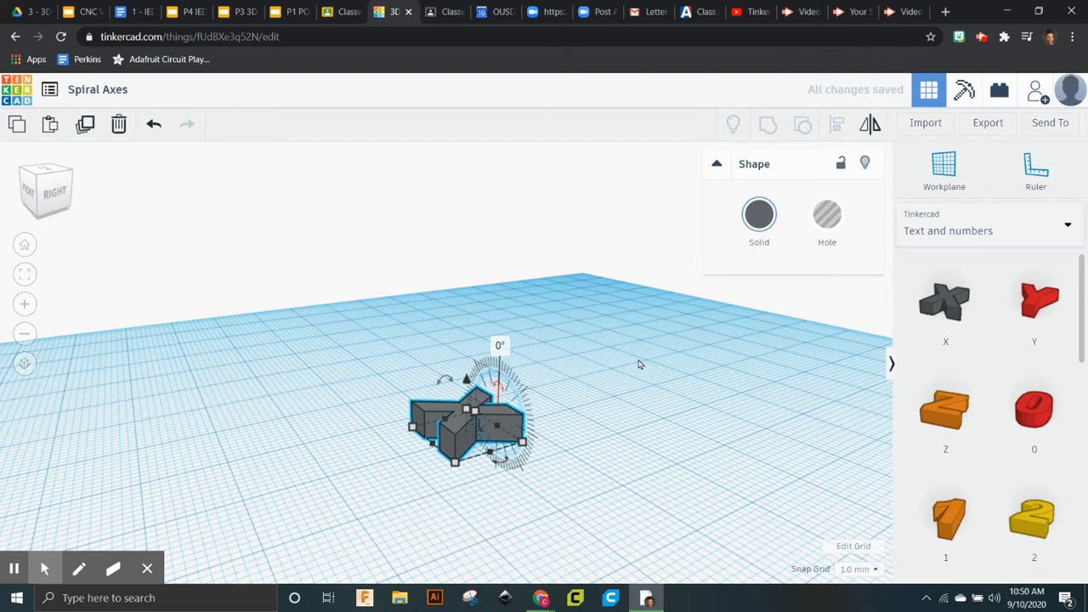
{"action": "left_click", "coordinate": [640, 364]}
{"action": "left_click", "coordinate": [475, 424]}
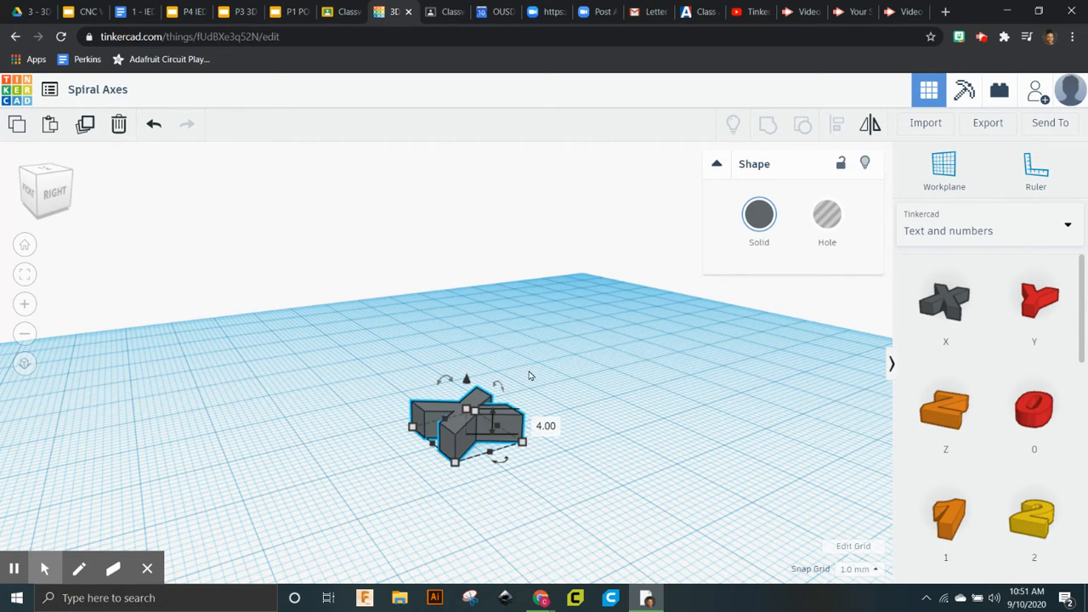
{"action": "mouse_move", "coordinate": [502, 388]}
{"action": "left_mouse_down"}
{"action": "mouse_move", "coordinate": [485, 351]}
{"action": "mouse_move", "coordinate": [498, 366]}
{"action": "mouse_move", "coordinate": [500, 449]}
{"action": "mouse_move", "coordinate": [408, 425]}
{"action": "mouse_move", "coordinate": [394, 396]}
{"action": "mouse_move", "coordinate": [516, 377]}
{"action": "mouse_move", "coordinate": [417, 339]}
{"action": "mouse_move", "coordinate": [528, 402]}
{"action": "mouse_move", "coordinate": [472, 304]}
{"action": "mouse_move", "coordinate": [528, 401]}
{"action": "mouse_move", "coordinate": [496, 348]}
{"action": "mouse_move", "coordinate": [499, 387]}
{"action": "mouse_move", "coordinate": [551, 187]}
{"action": "mouse_move", "coordinate": [493, 166]}
{"action": "mouse_move", "coordinate": [556, 204]}
{"action": "mouse_move", "coordinate": [513, 177]}
{"action": "mouse_move", "coordinate": [491, 405]}
{"action": "left_mouse_up"}
{"action": "key", "text": "ctrl+z"}
Step: Try tilting the flat X shape by 17°, set the rotation angle to 45°, and undo it
{"action": "left_click_drag", "start_coordinate": [527, 442], "coordinate": [551, 220]}
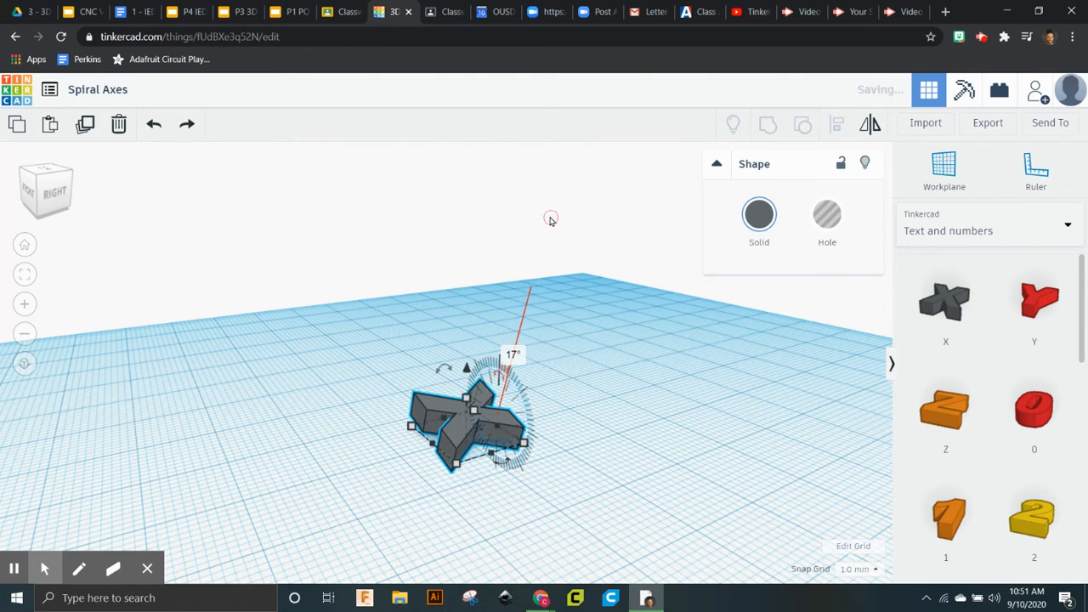
{"action": "left_click", "coordinate": [514, 356]}
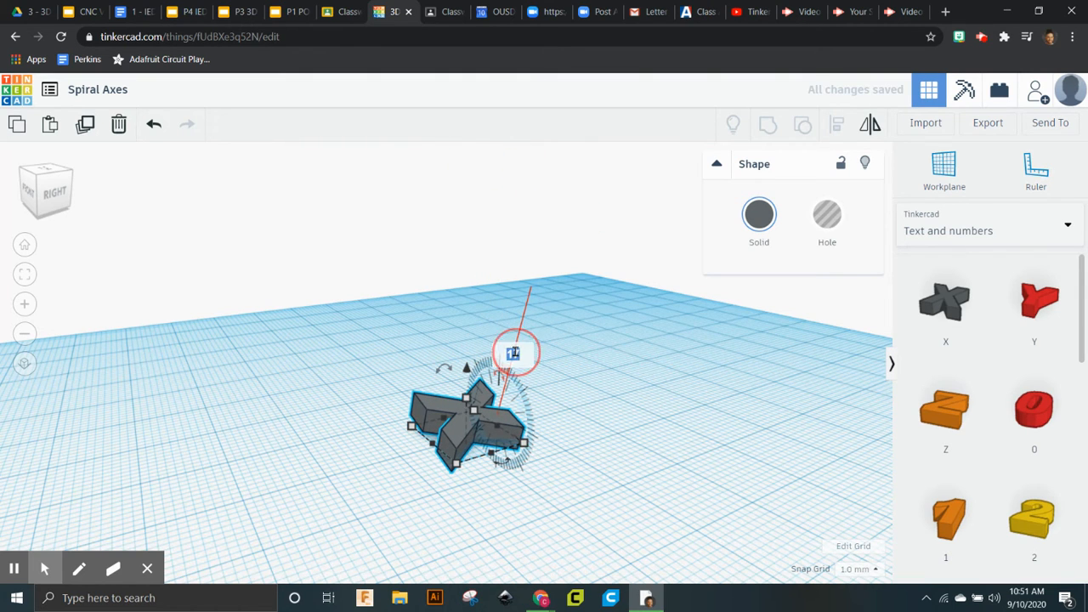
{"action": "key", "text": "Return"}
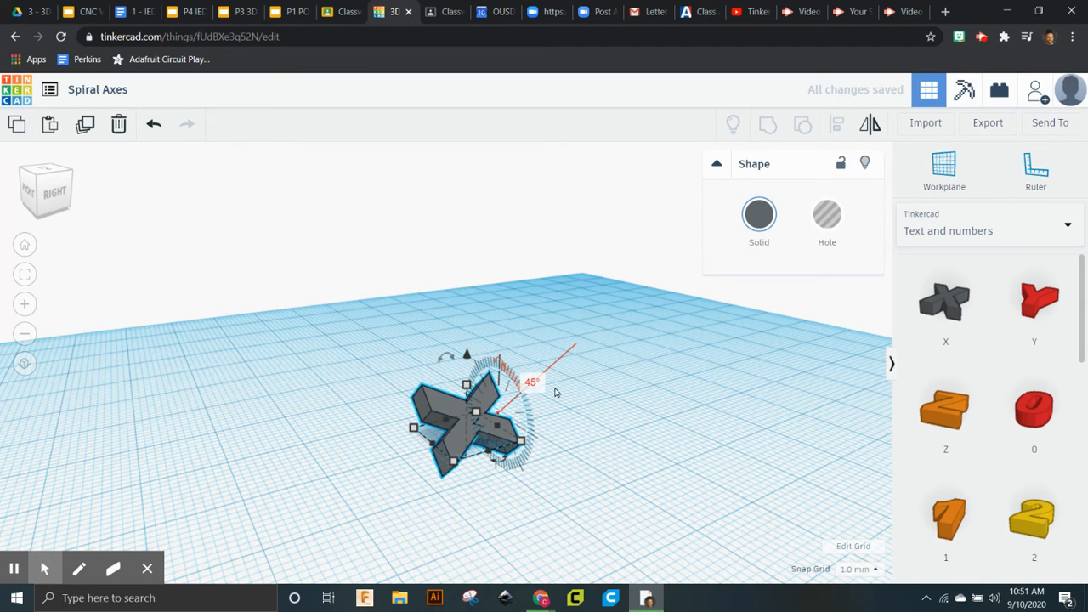
{"action": "key", "text": "ctrl+z"}
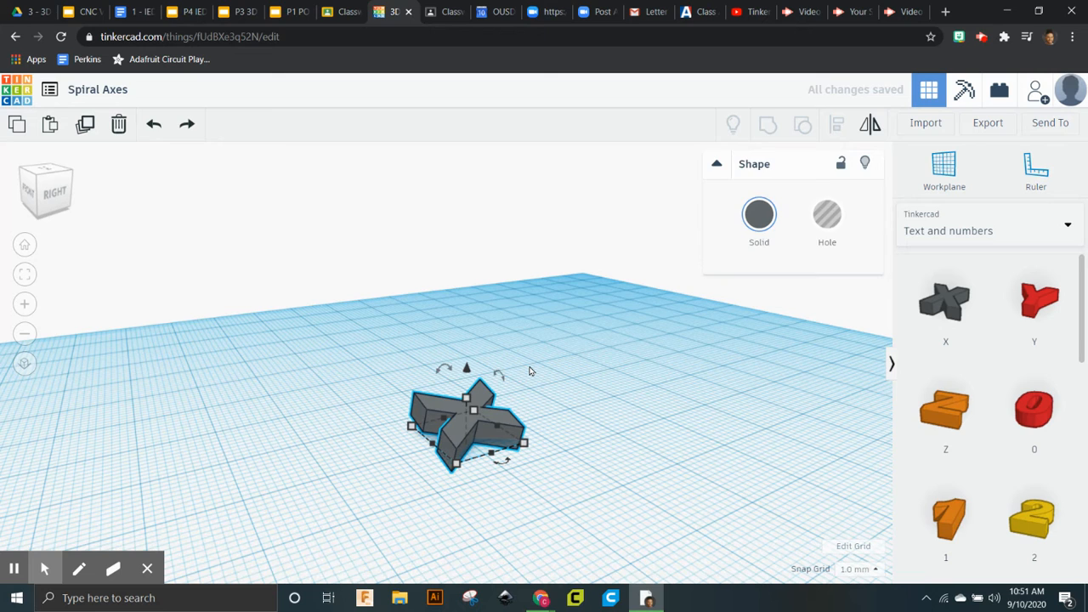
Step: Try tilting the X shape freely to 37° and undo back to the flat orientation
{"action": "key", "text": "ctrl+y"}
{"action": "left_click_drag", "start_coordinate": [500, 389], "coordinate": [561, 336]}
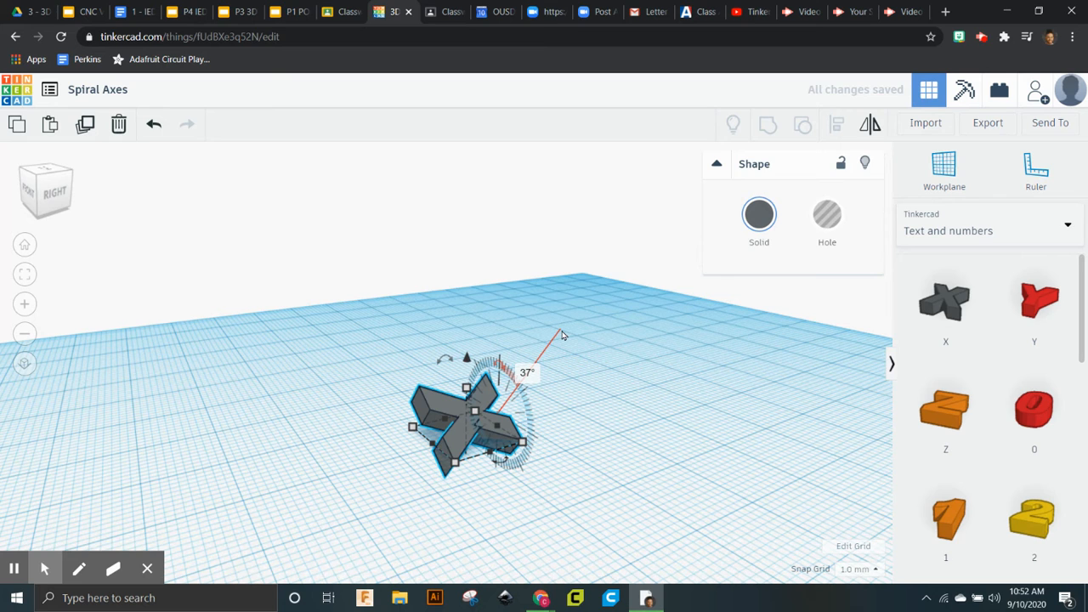
{"action": "key", "text": "ctrl+z"}
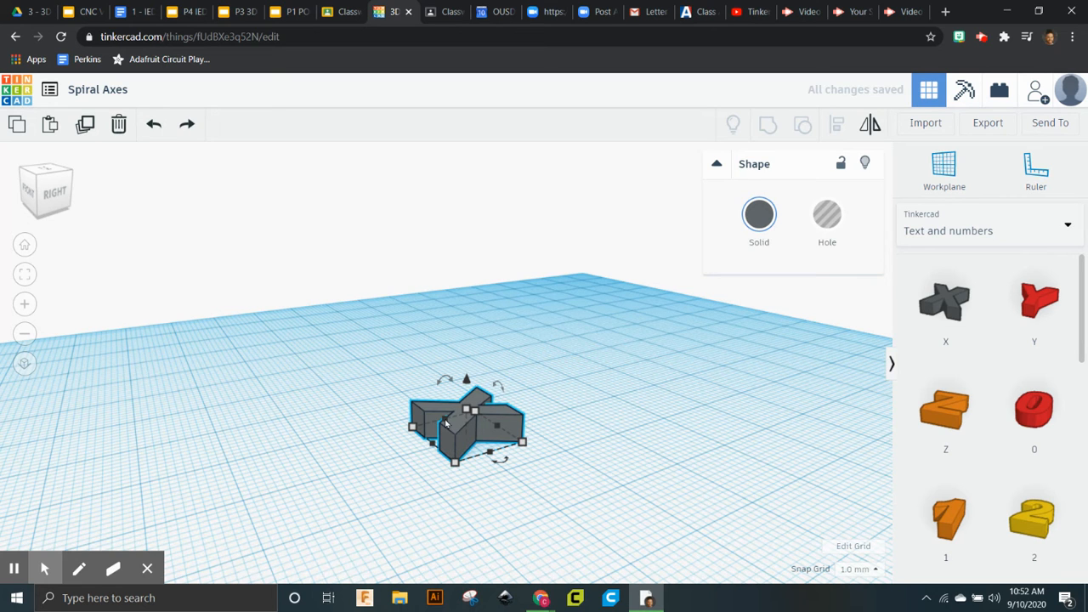
Step: Examine the flat X shape from the right and front sides, trying its front-view rotation handle
{"action": "left_click", "coordinate": [55, 194]}
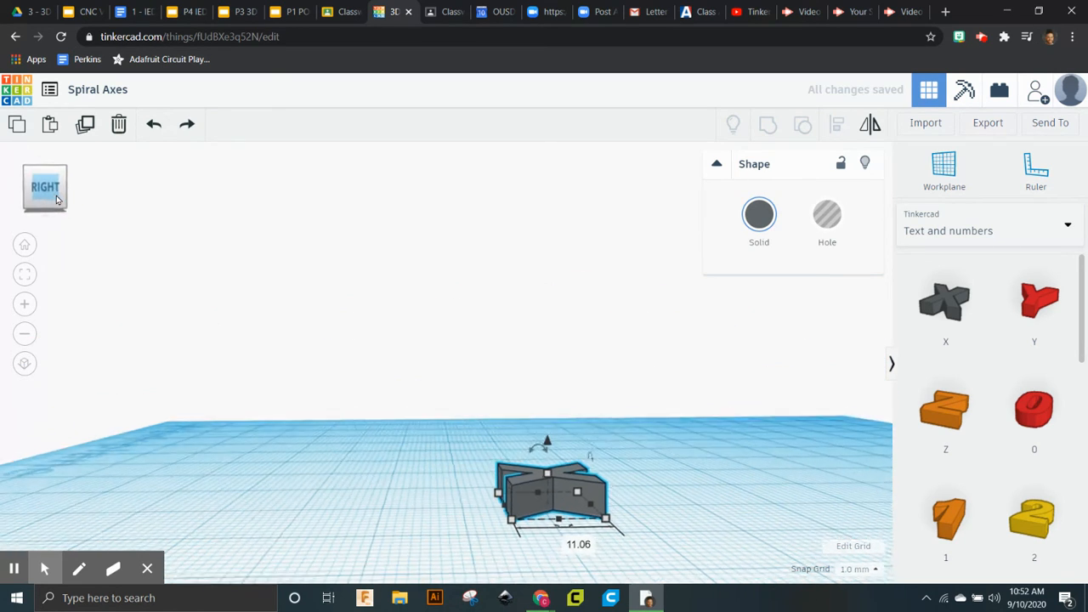
{"action": "left_click", "coordinate": [16, 187]}
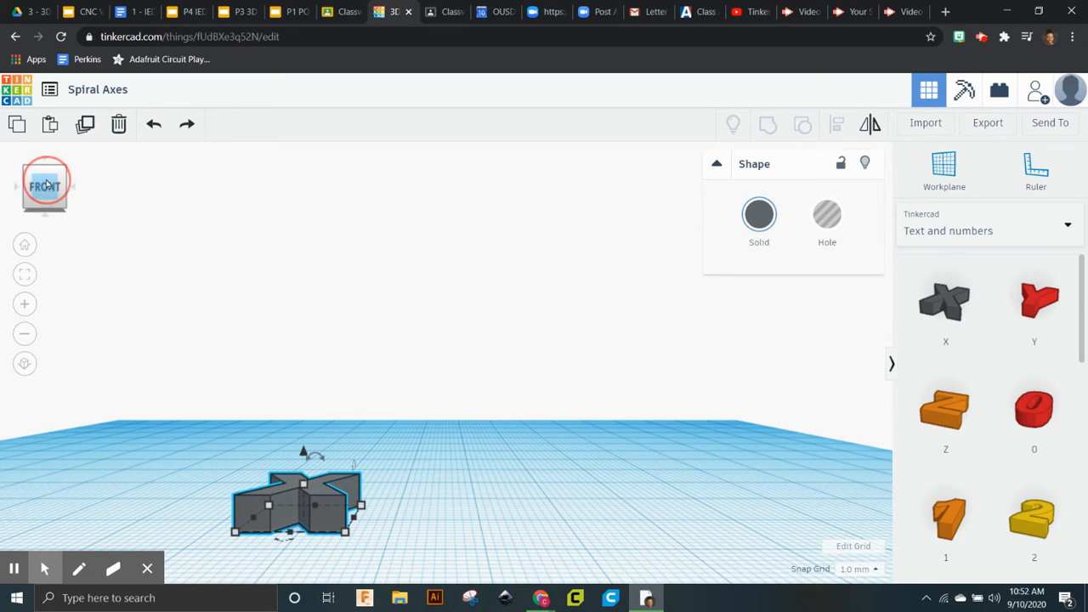
{"action": "mouse_move", "coordinate": [314, 457]}
{"action": "left_mouse_down"}
{"action": "mouse_move", "coordinate": [355, 483]}
{"action": "mouse_move", "coordinate": [322, 460]}
{"action": "left_mouse_up"}
{"action": "left_click", "coordinate": [388, 539]}
{"action": "left_click", "coordinate": [334, 510]}
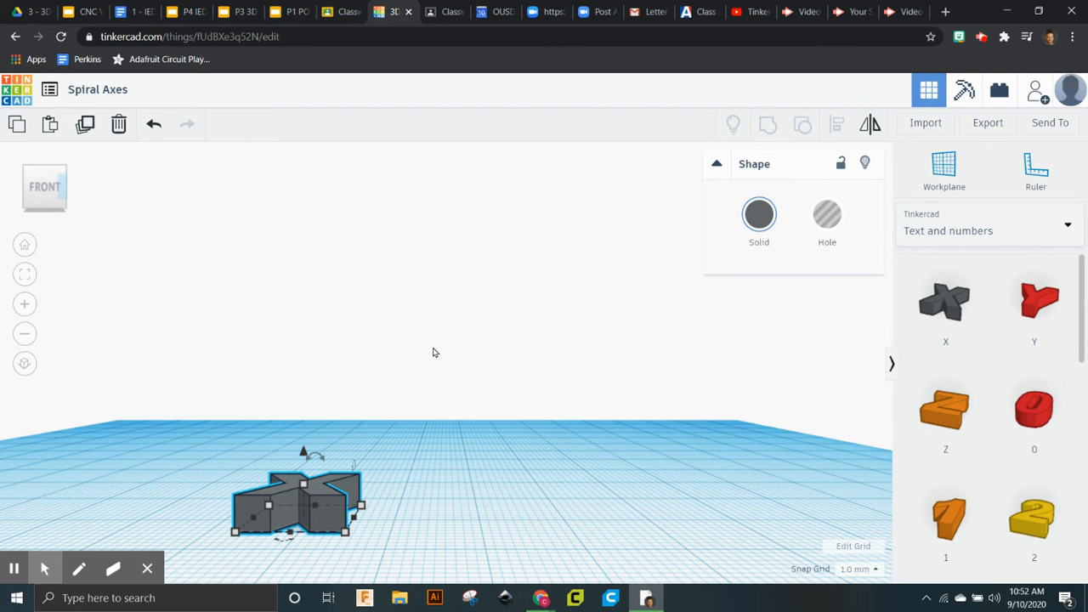
Step: Stand the X shape upright and raise it 3.53 mm so that it rests on the workplane
{"action": "mouse_move", "coordinate": [66, 195]}
{"action": "left_mouse_down"}
{"action": "mouse_move", "coordinate": [37, 208]}
{"action": "mouse_move", "coordinate": [40, 191]}
{"action": "mouse_move", "coordinate": [46, 197]}
{"action": "left_mouse_up"}
{"action": "scroll", "coordinate": [487, 436], "scroll_direction": "up", "scroll_amount": 3}
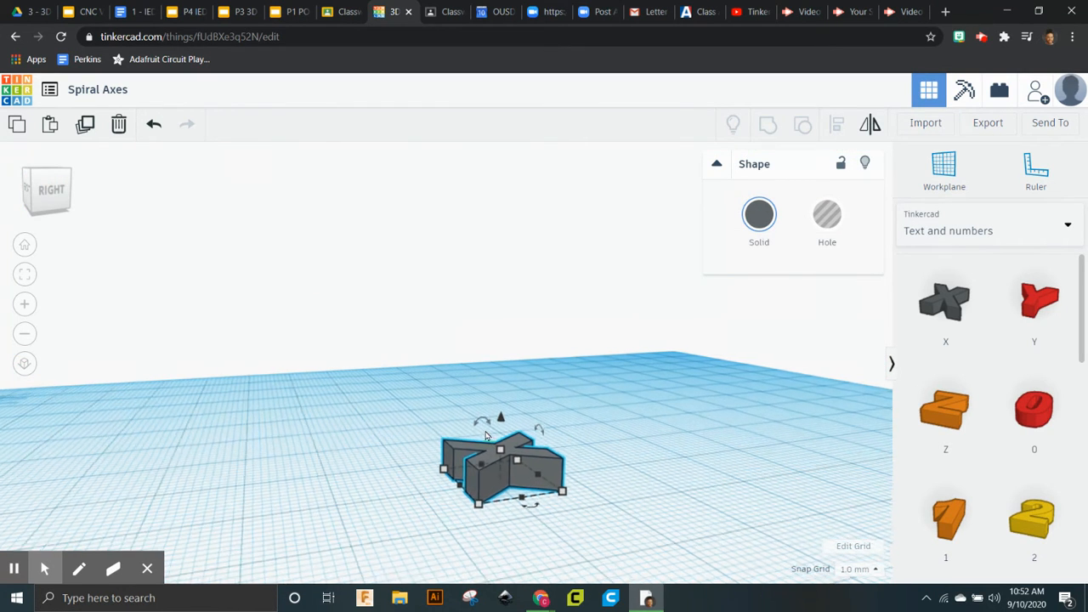
{"action": "left_click_drag", "start_coordinate": [492, 440], "coordinate": [442, 473]}
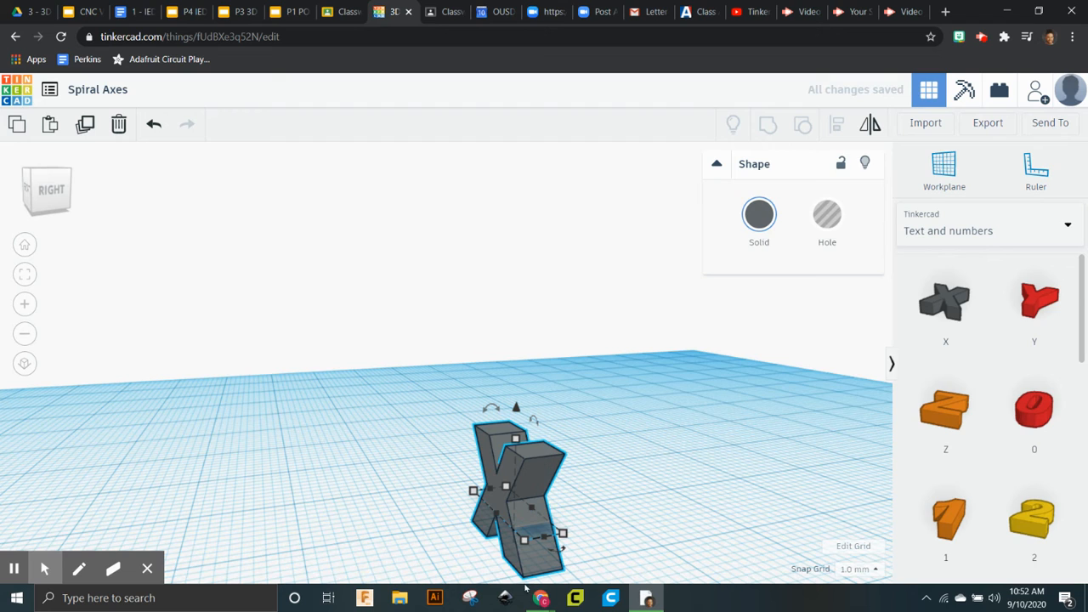
{"action": "left_click_drag", "start_coordinate": [517, 413], "coordinate": [517, 377]}
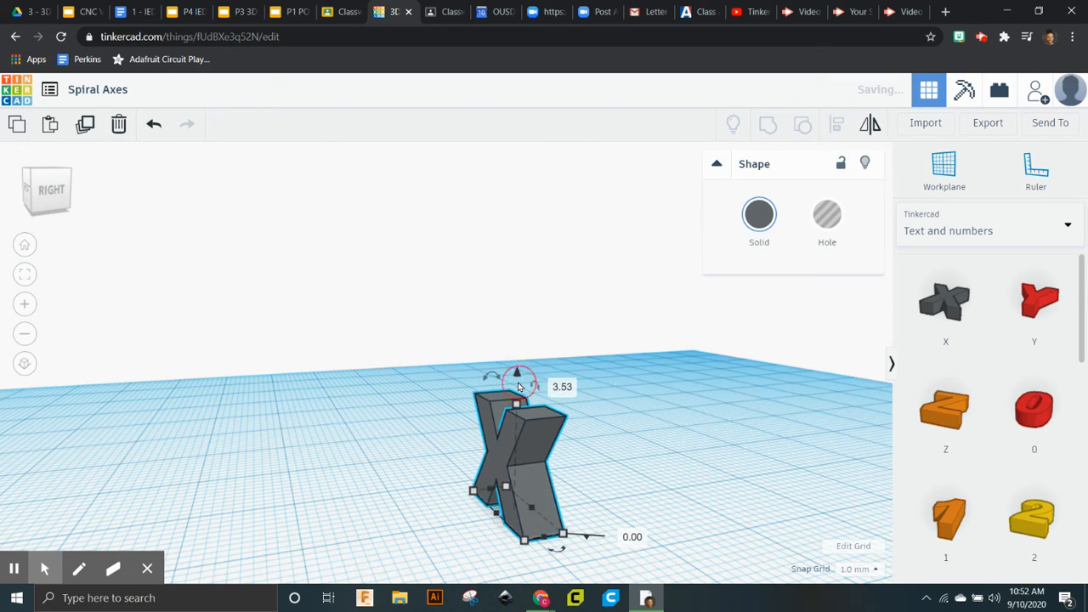
{"action": "left_click", "coordinate": [676, 451]}
Step: Rotate the upright X shape by 67° about its vertical axis
{"action": "left_click", "coordinate": [526, 451]}
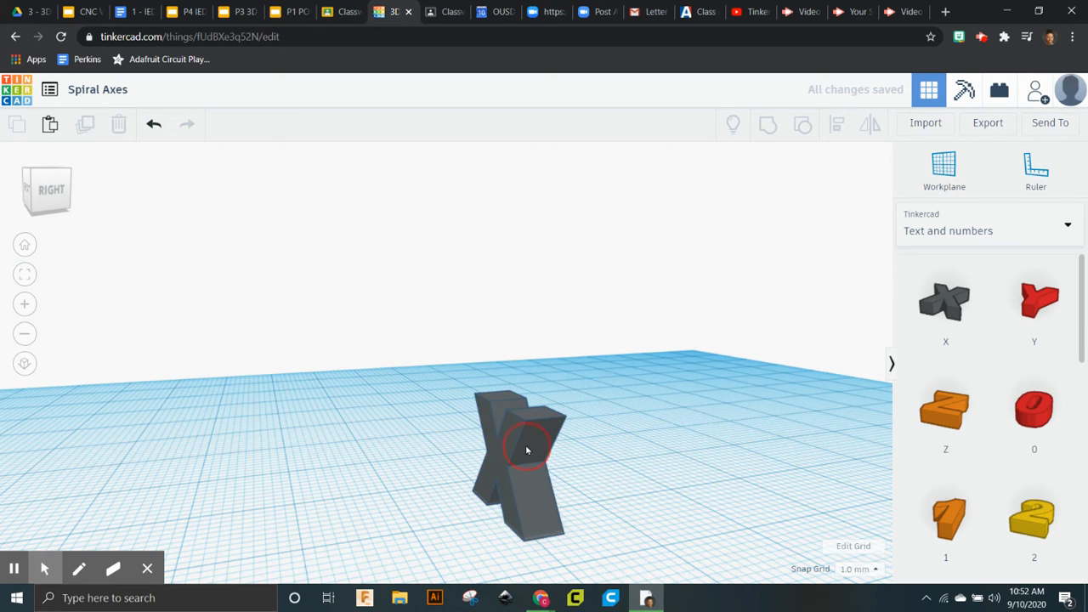
{"action": "mouse_move", "coordinate": [483, 378]}
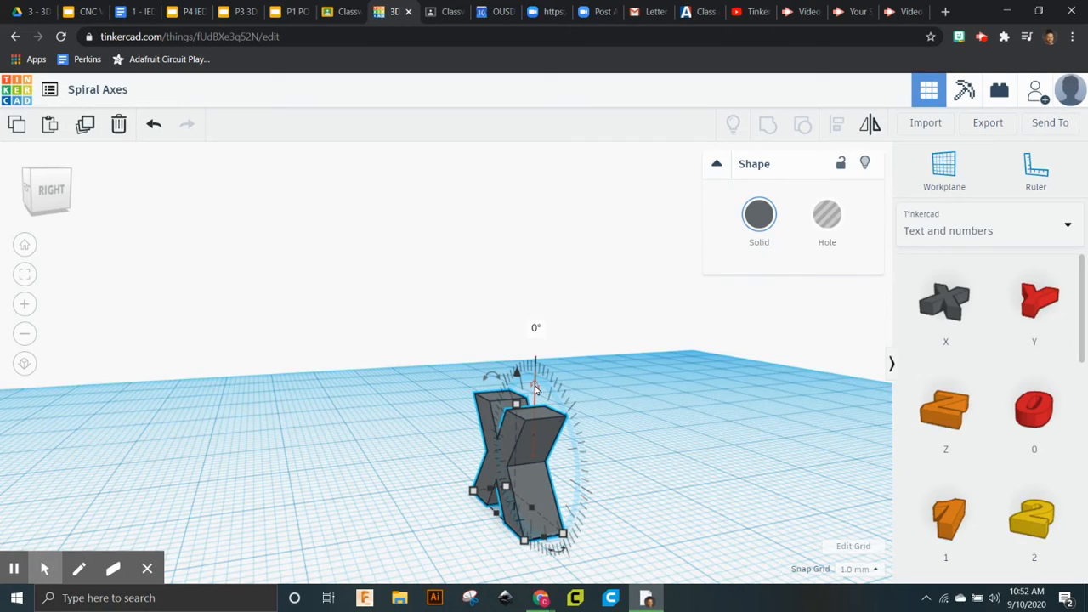
{"action": "mouse_move", "coordinate": [560, 553]}
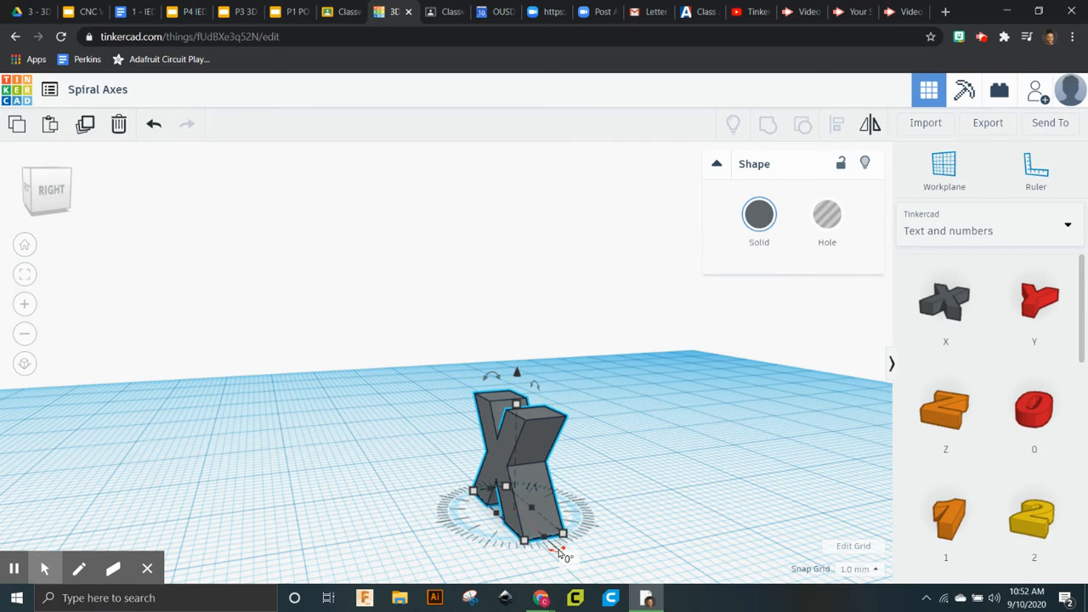
{"action": "left_click_drag", "start_coordinate": [559, 553], "coordinate": [823, 522]}
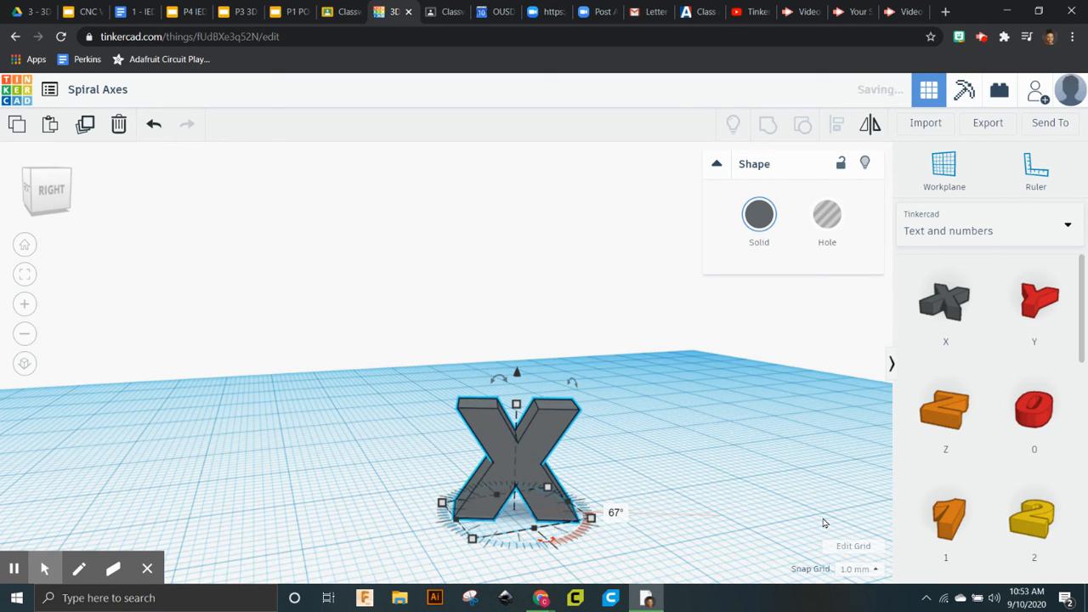
Step: Rotate the upright X shape further about its vertical axis
{"action": "left_click", "coordinate": [62, 198]}
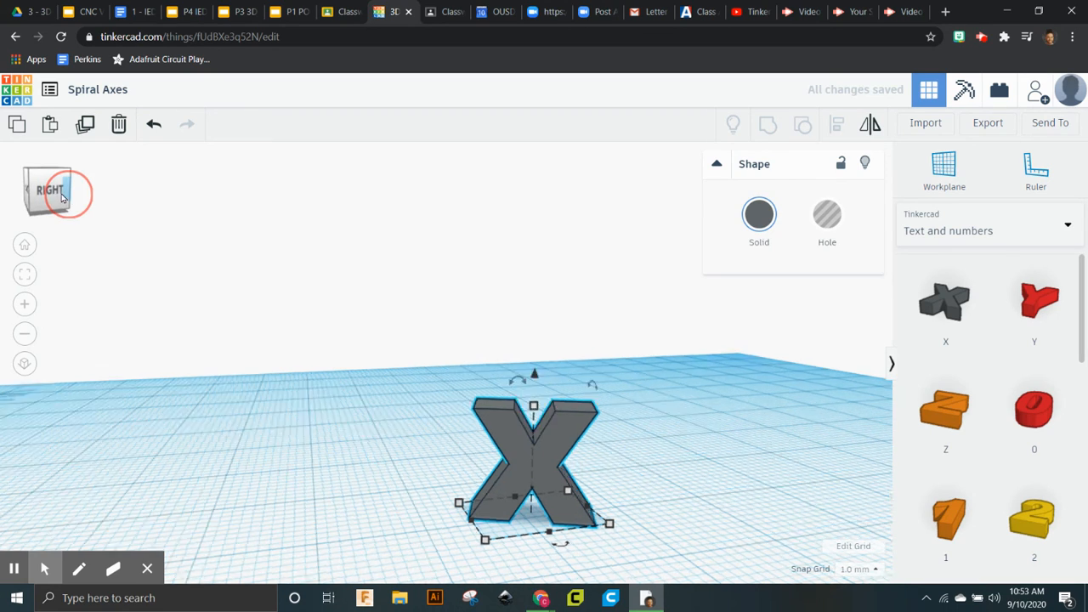
{"action": "left_click", "coordinate": [64, 199]}
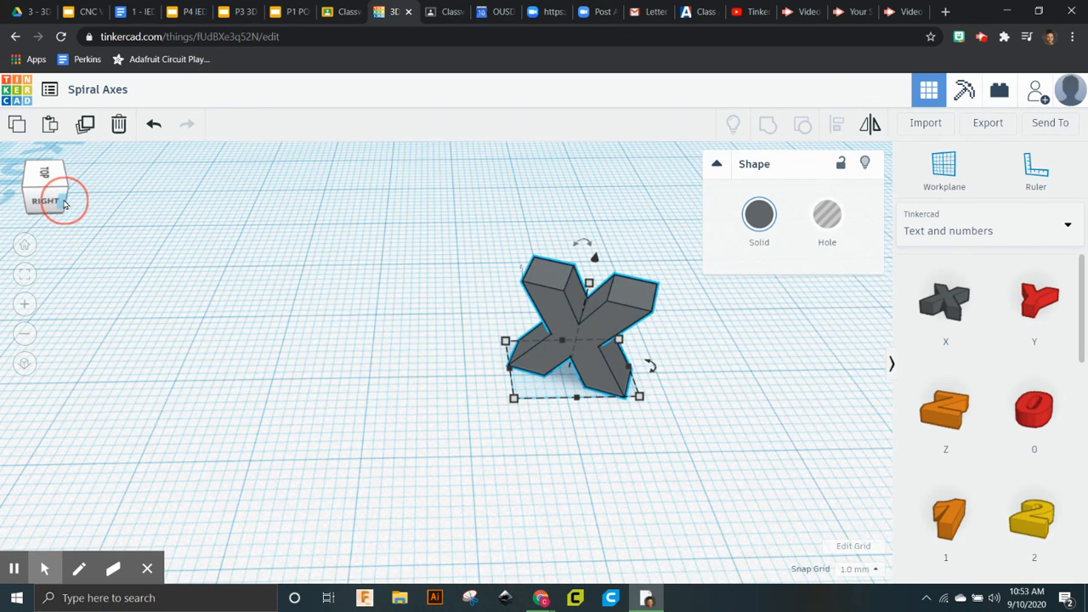
{"action": "left_click_drag", "start_coordinate": [649, 364], "coordinate": [649, 364]}
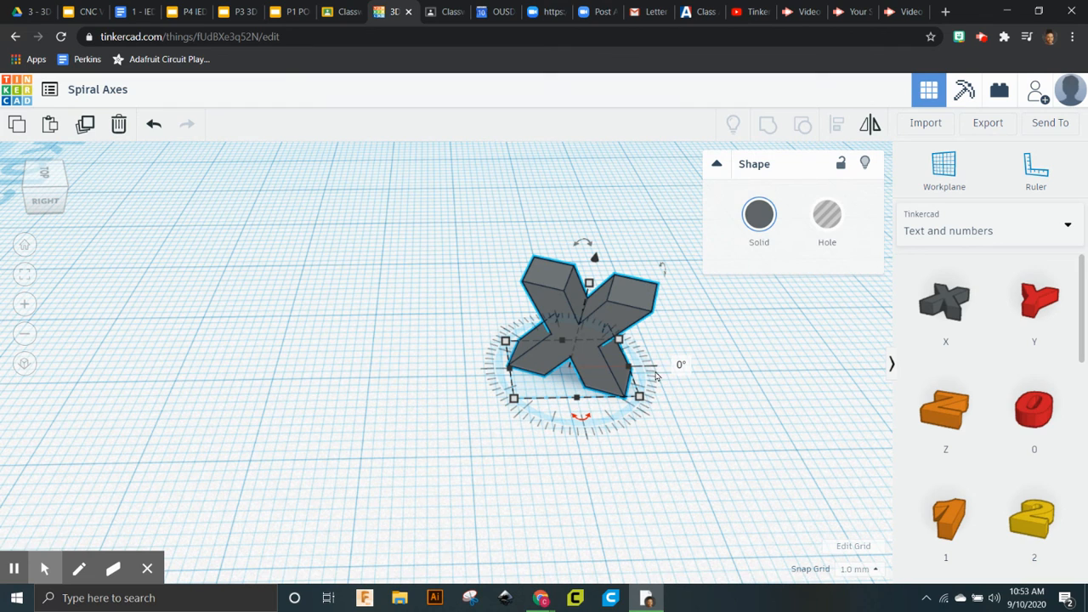